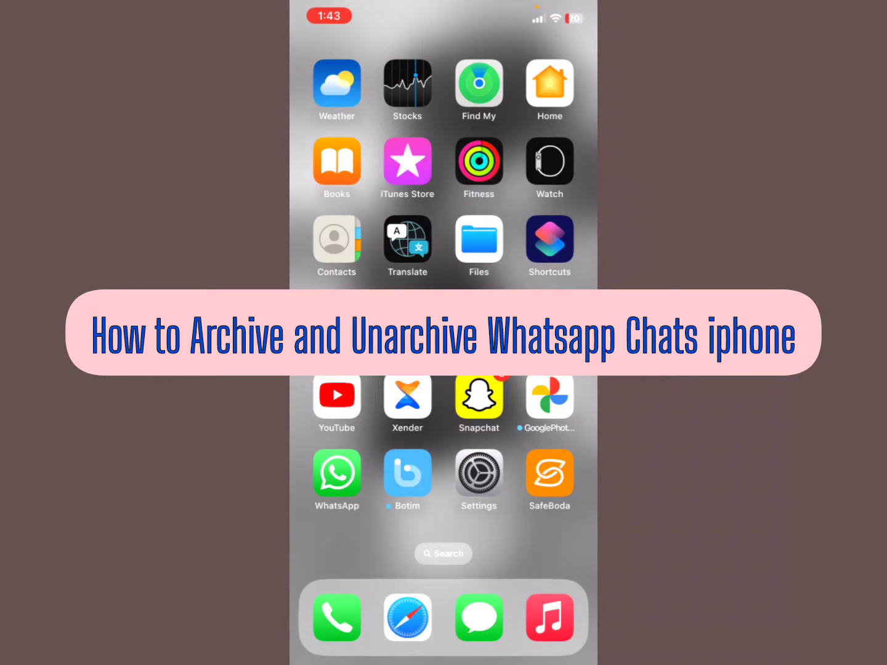
Launch WhatsApp from the Home Screen to reach the chat list.
{"action": "left_click", "coordinate": [337, 473]}
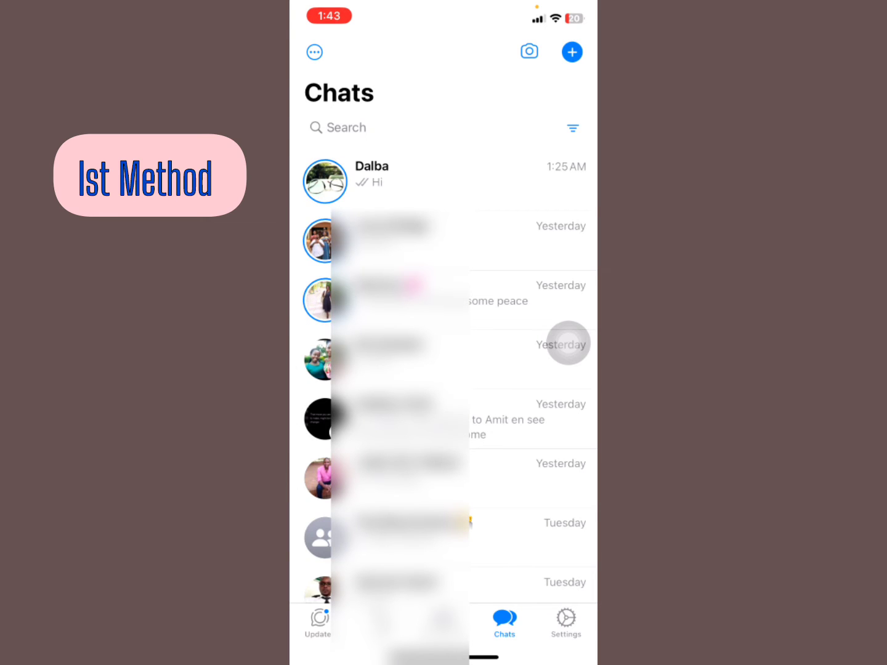
Archive the Dalba chat from its long-press context menu.
{"action": "left_click", "coordinate": [416, 181]}
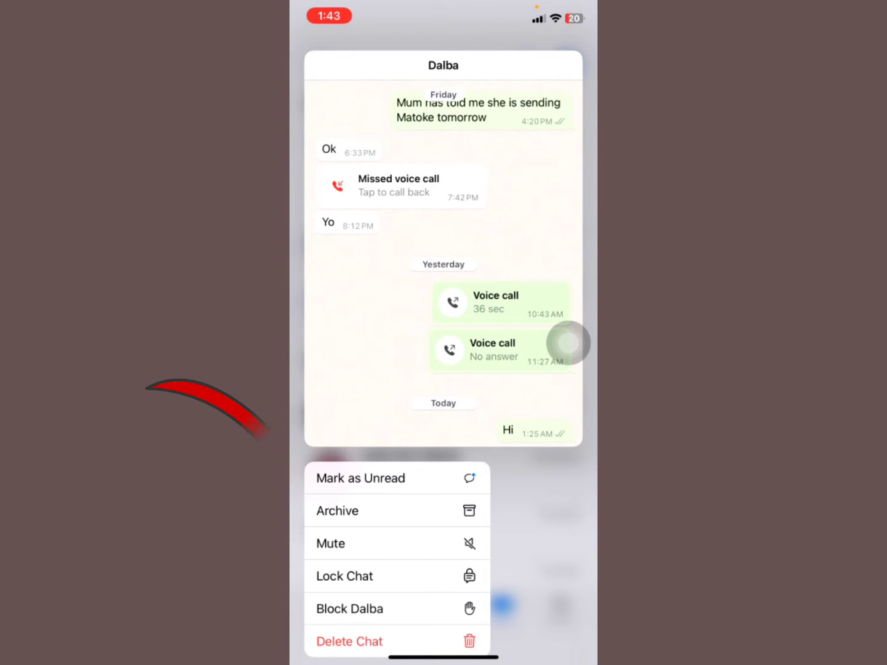
{"action": "left_click", "coordinate": [337, 512]}
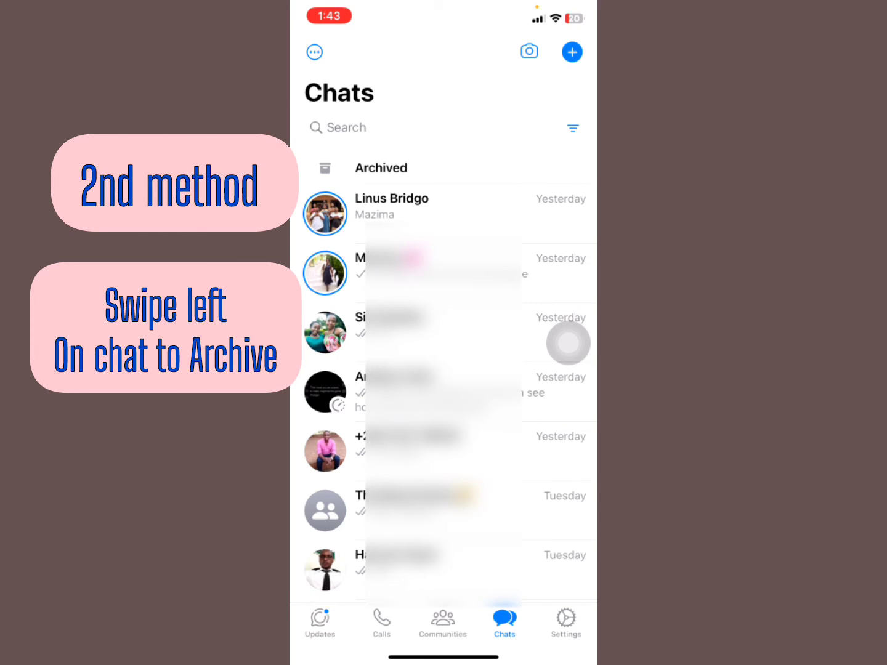
{"action": "left_click_drag", "start_coordinate": [526, 213], "coordinate": [444, 214]}
{"action": "left_click", "coordinate": [558, 220]}
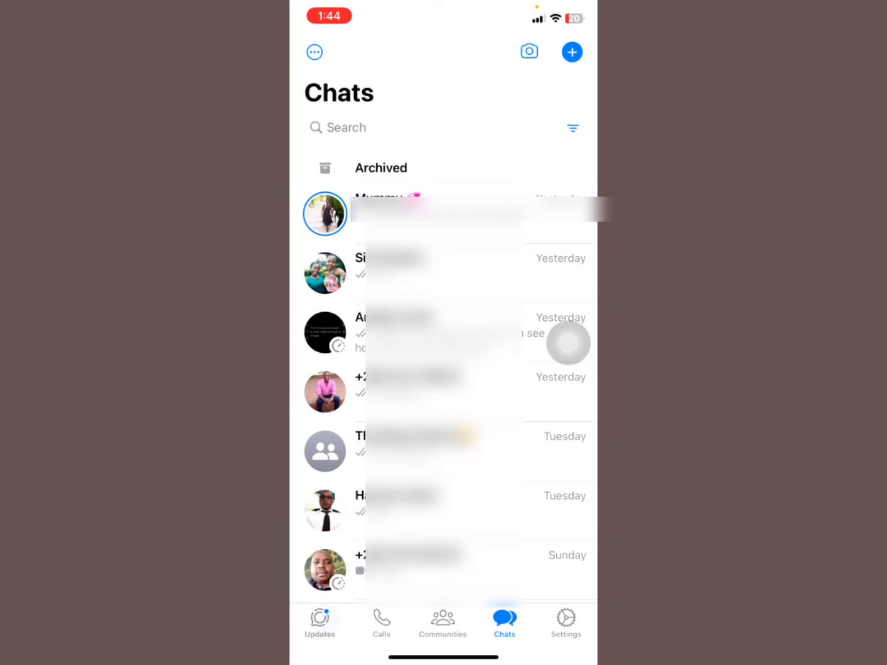
{"action": "scroll", "coordinate": [444, 367], "scroll_direction": "up", "scroll_amount": 2}
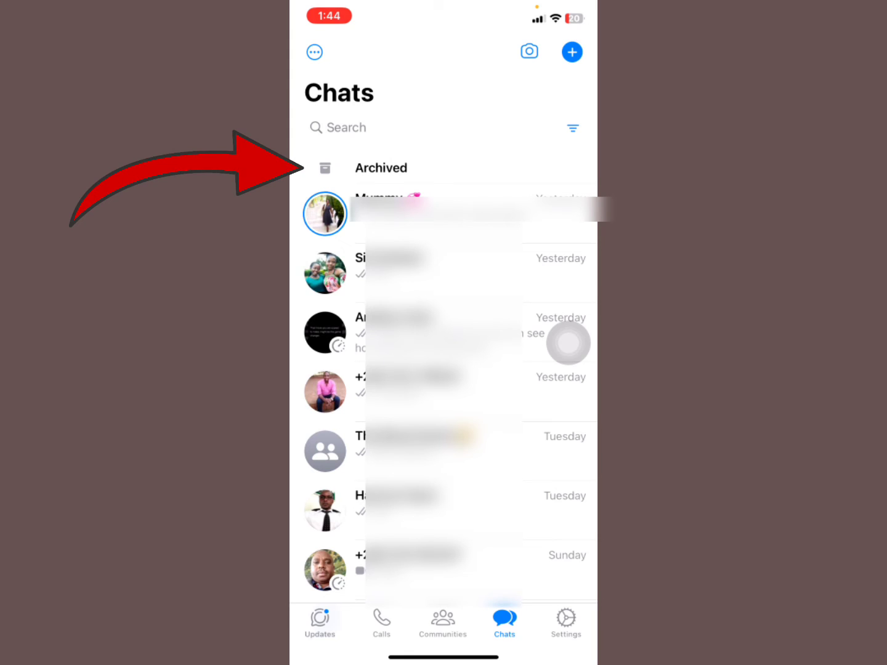
{"action": "left_click", "coordinate": [381, 167]}
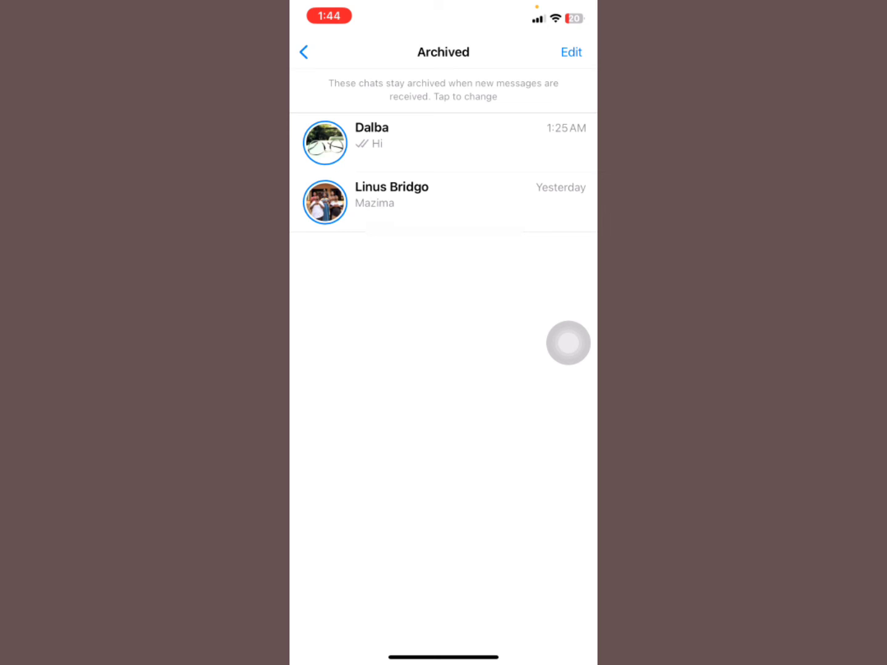
Unarchive Dalba from its long-press menu in the Archived list.
{"action": "left_click", "coordinate": [415, 142]}
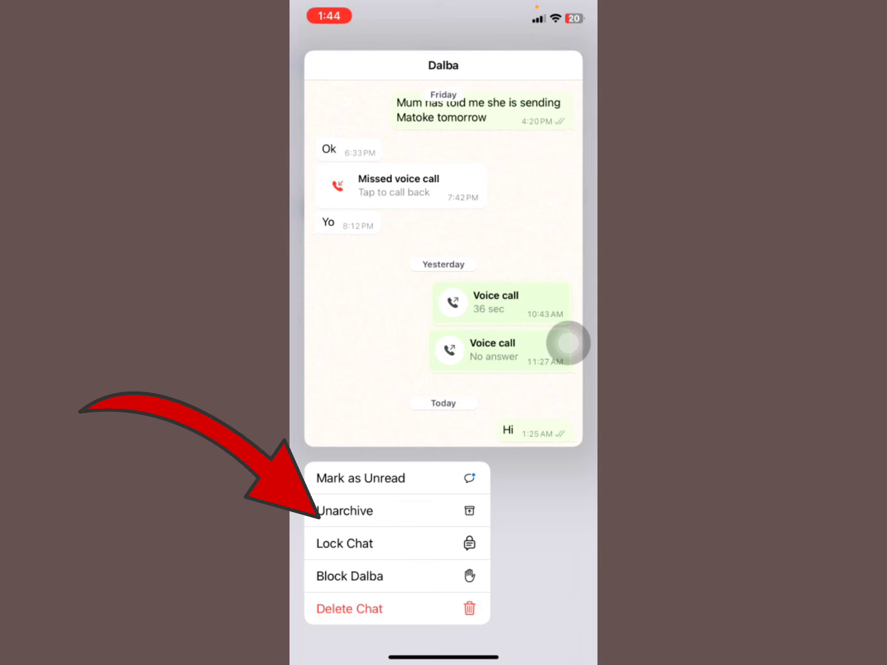
{"action": "left_click", "coordinate": [344, 511]}
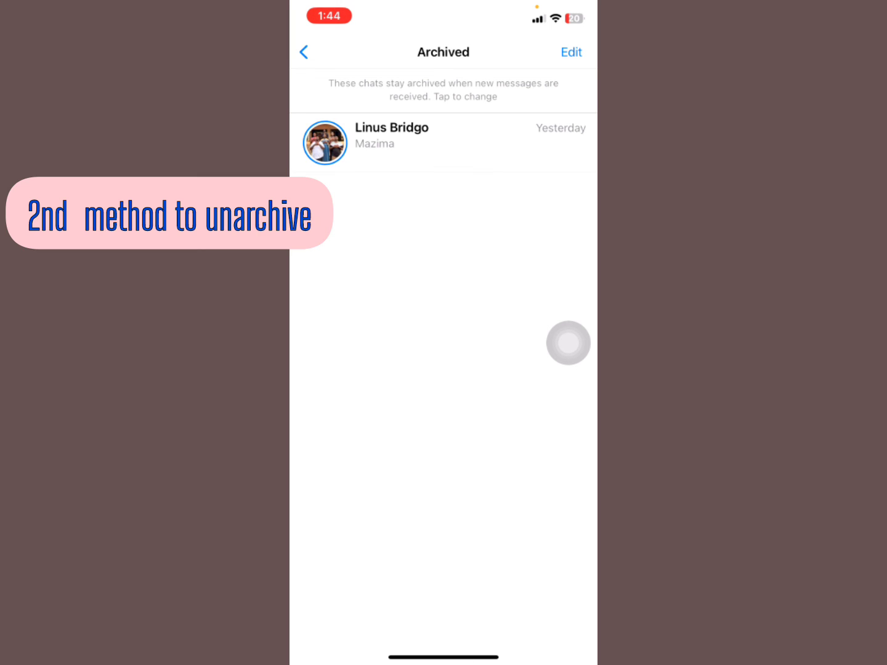
{"action": "left_click_drag", "start_coordinate": [554, 141], "coordinate": [388, 141]}
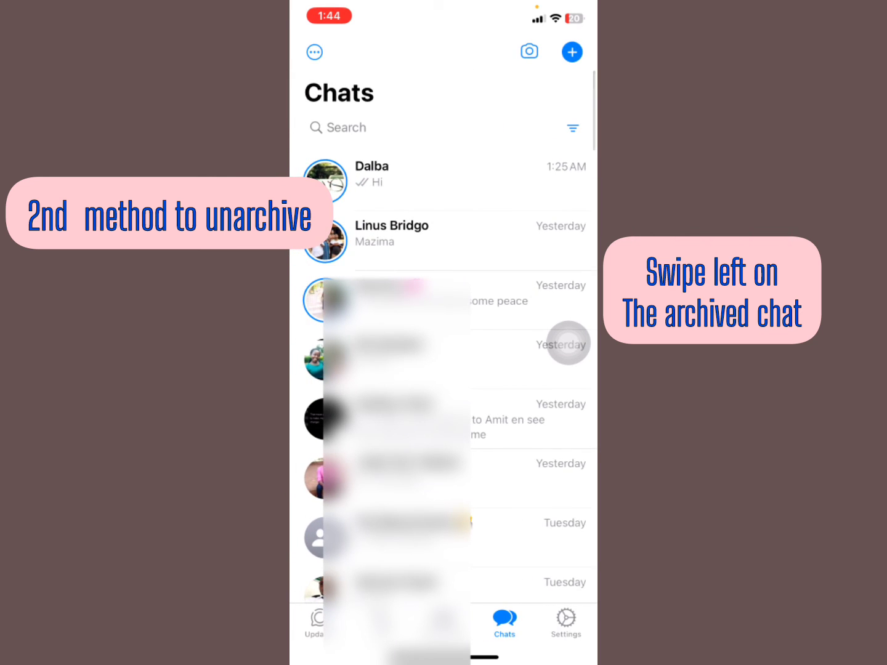